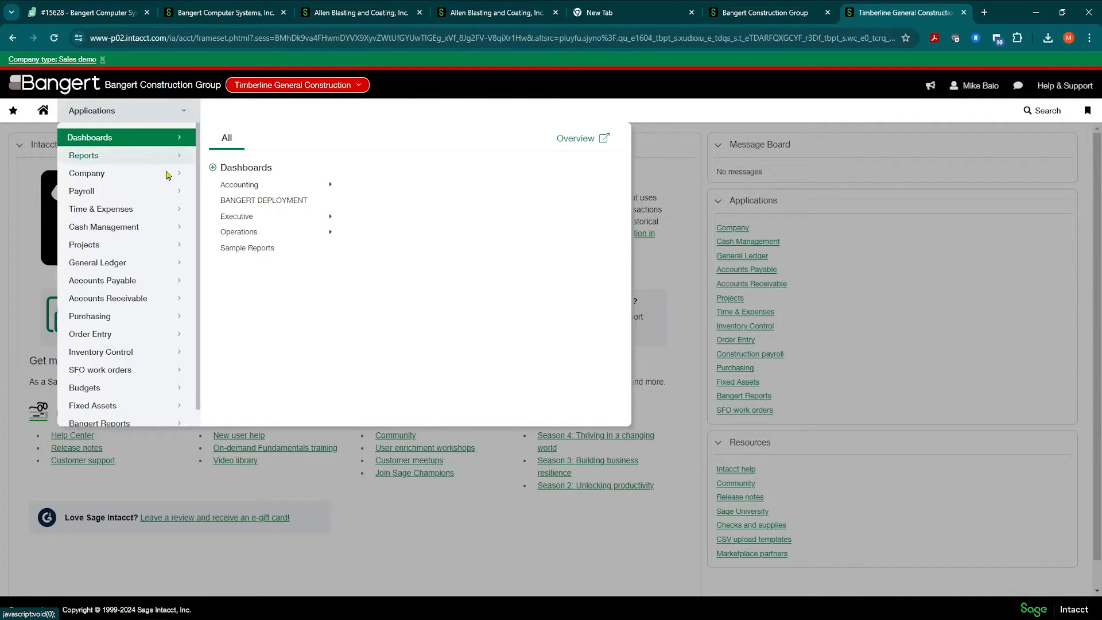
Delete the pending ACH payment file 123 - Apr-16-2024 17:48:15 from Cash Management, accepting the deletion prompt
{"action": "left_click", "coordinate": [113, 233]}
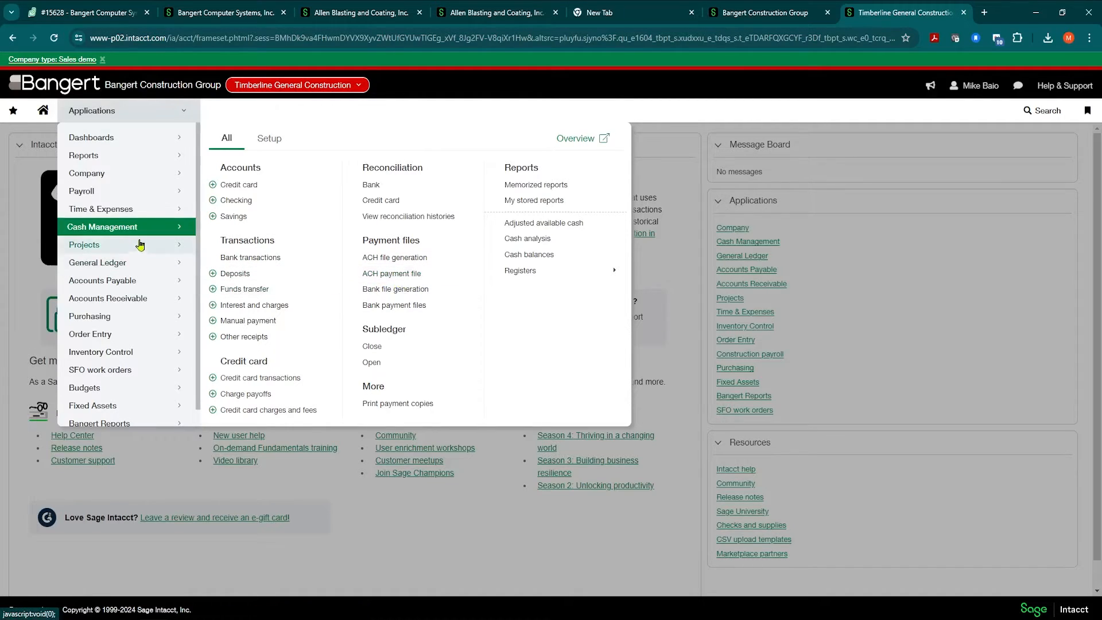
{"action": "left_click", "coordinate": [385, 285]}
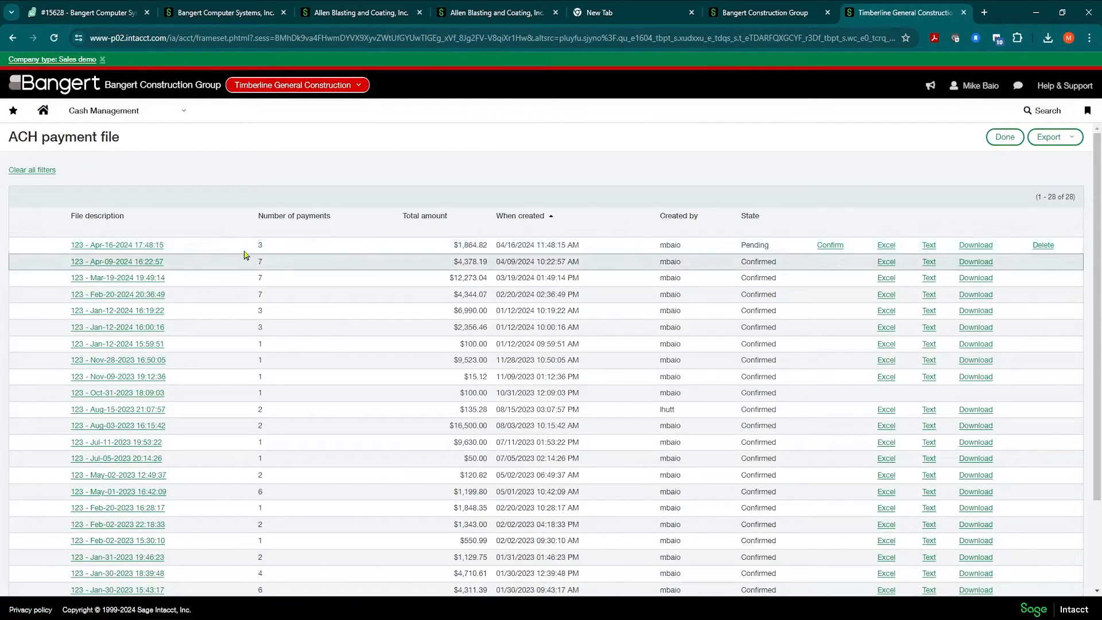
{"action": "left_click_drag", "start_coordinate": [253, 248], "coordinate": [268, 248]}
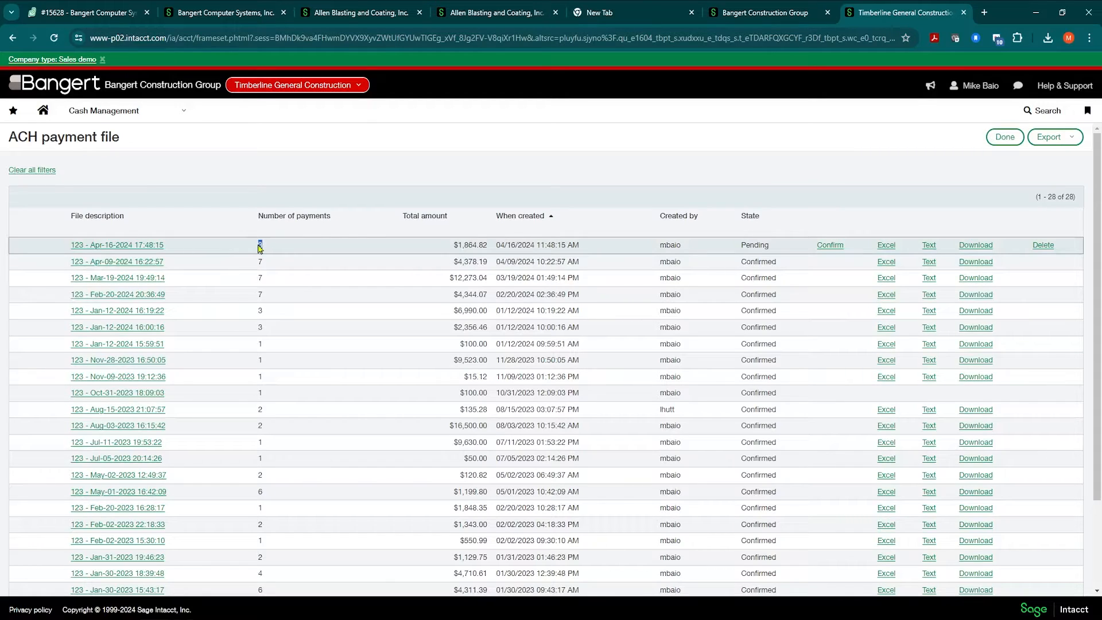
{"action": "left_click_drag", "start_coordinate": [448, 245], "coordinate": [495, 246]}
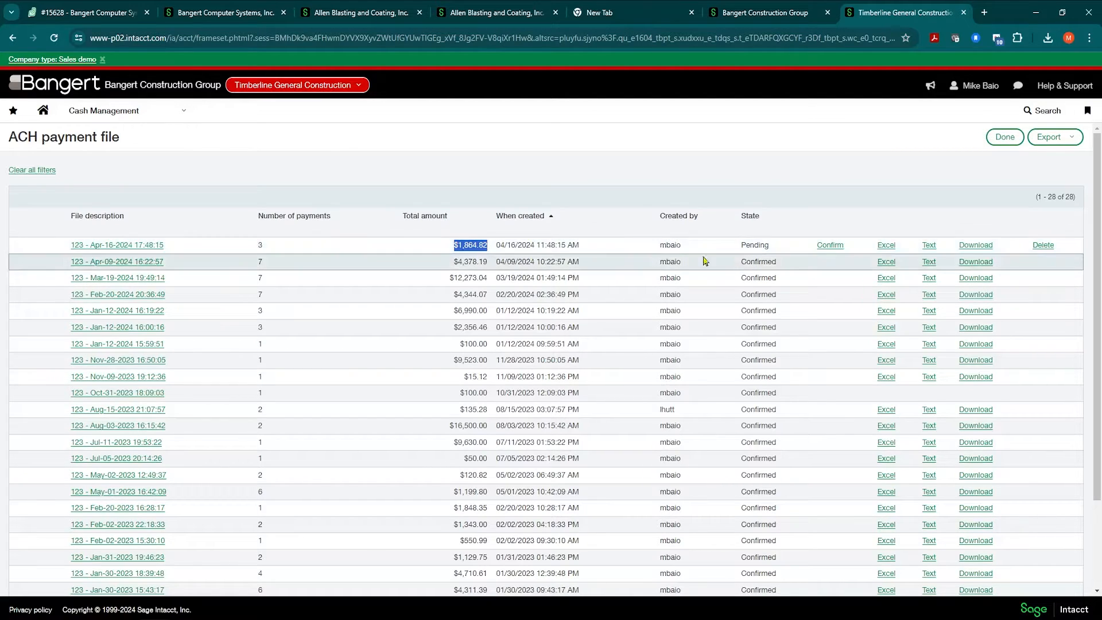
{"action": "left_click_drag", "start_coordinate": [740, 245], "coordinate": [793, 251]}
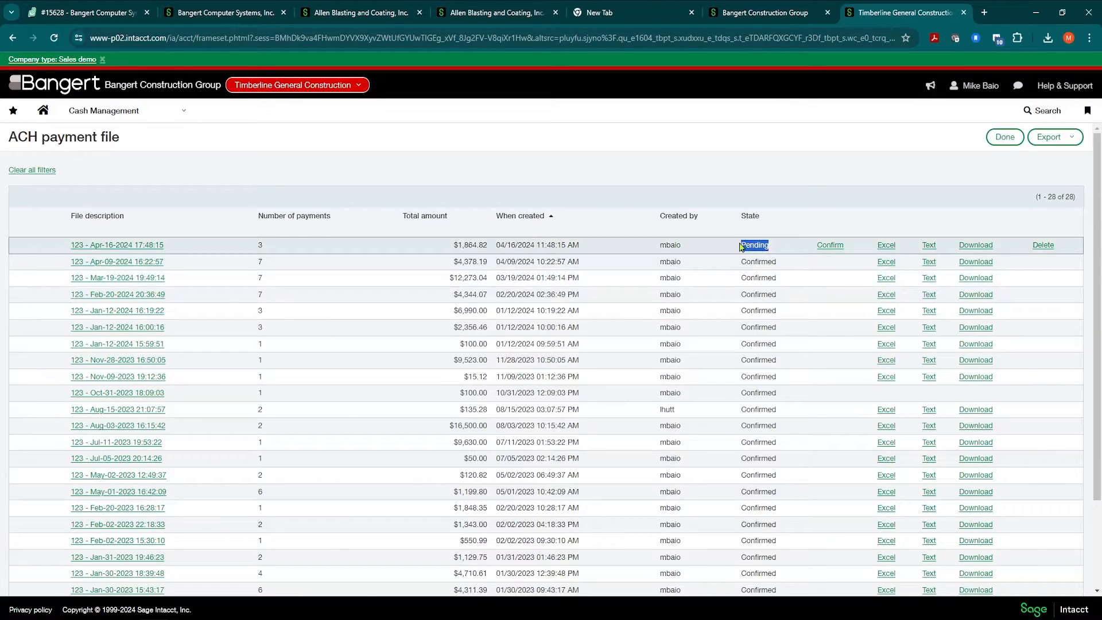
{"action": "left_click", "coordinate": [1043, 246]}
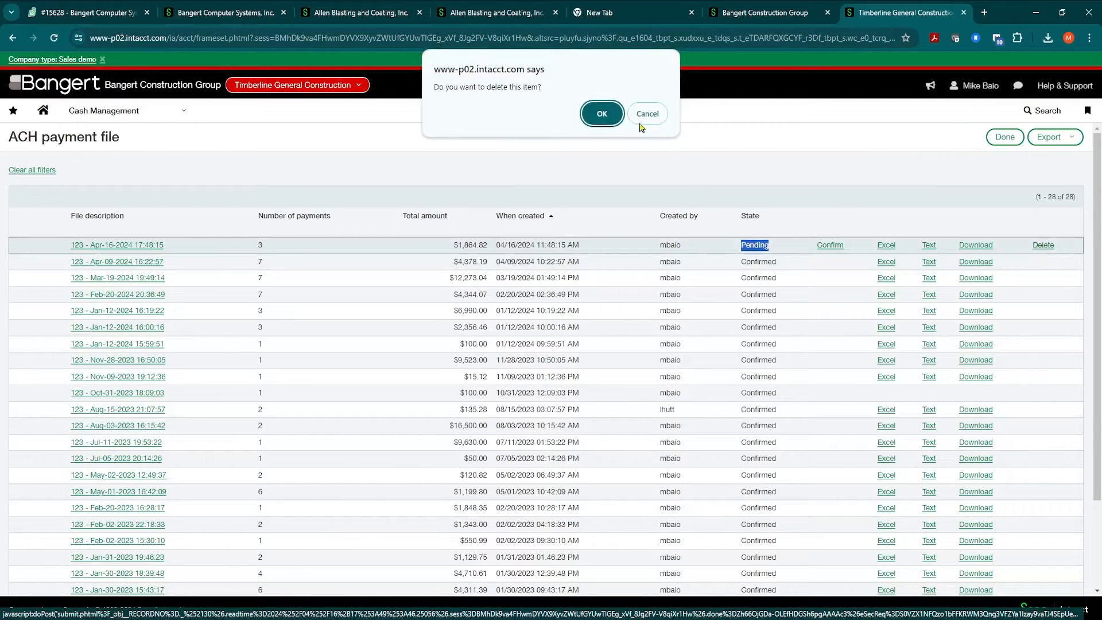
{"action": "left_click", "coordinate": [602, 114]}
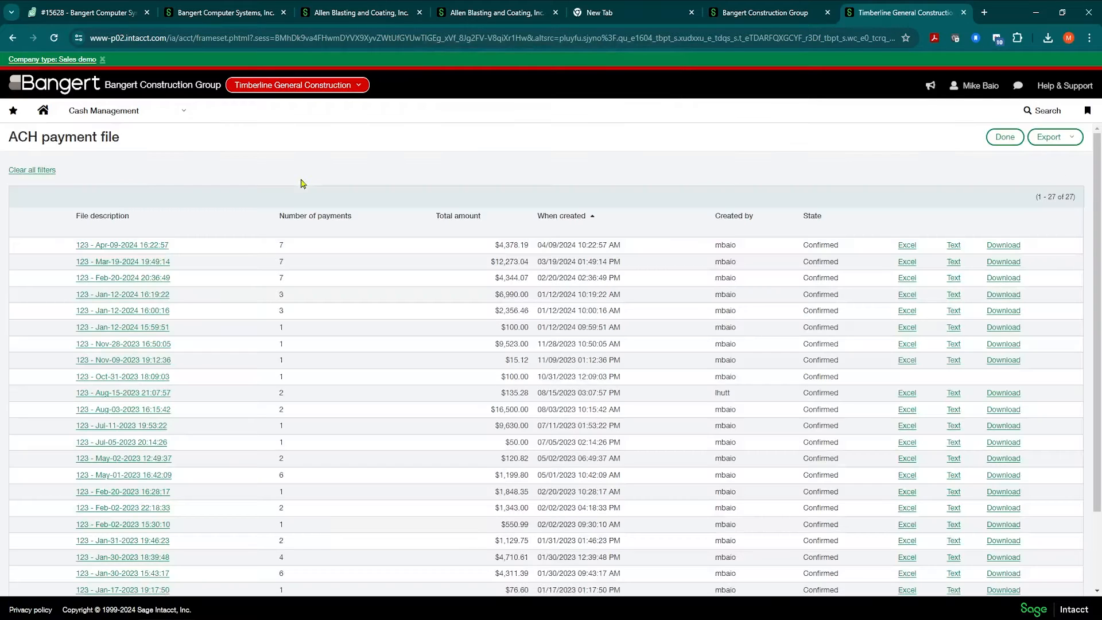
Review the payments available for ACH file generation and open the pending reimbursements in Time & Expenses
{"action": "left_click", "coordinate": [188, 115]}
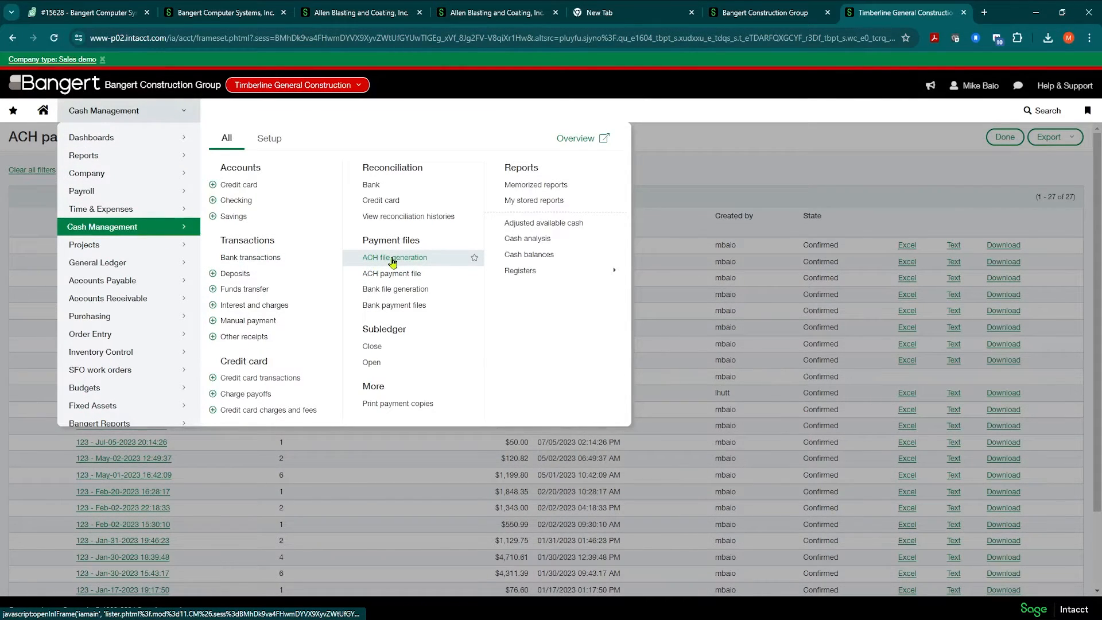
{"action": "left_click", "coordinate": [385, 275]}
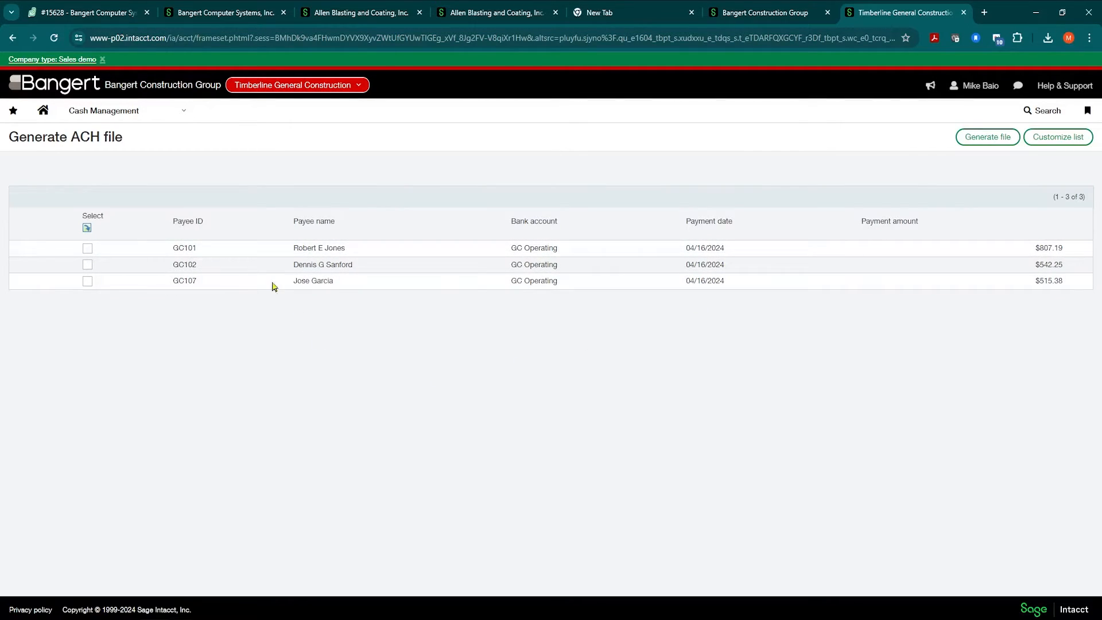
{"action": "left_click", "coordinate": [179, 117]}
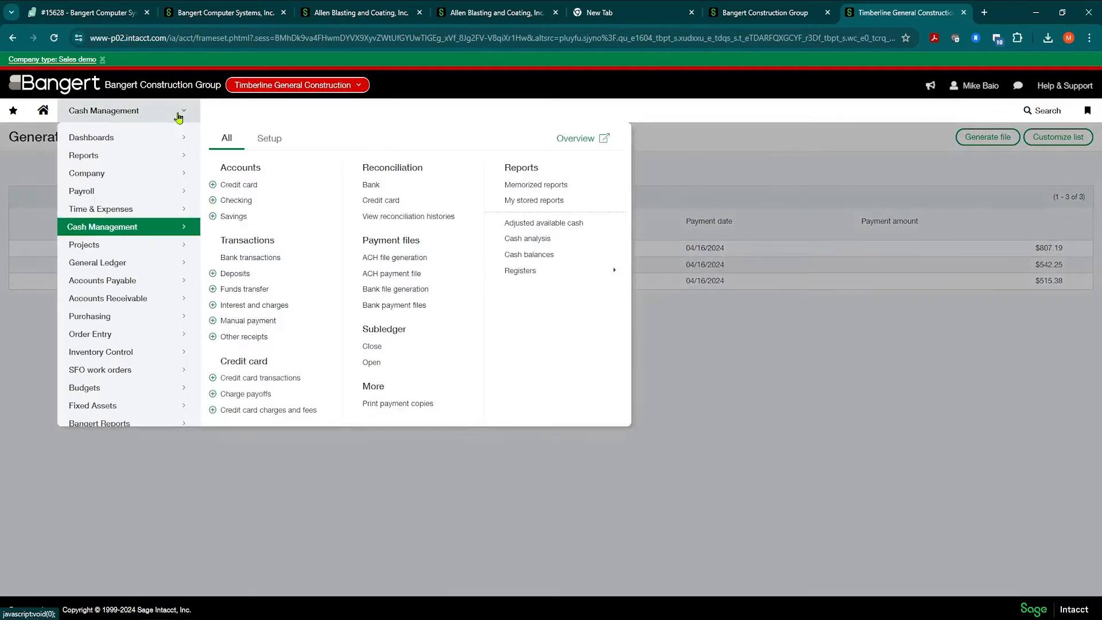
{"action": "left_click", "coordinate": [130, 214]}
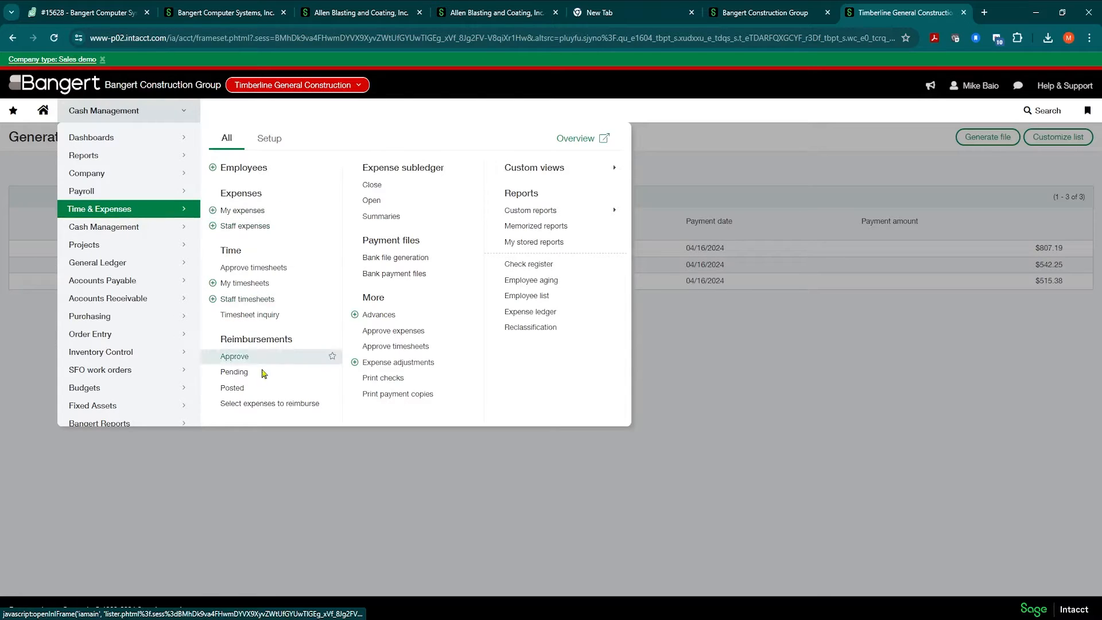
{"action": "left_click", "coordinate": [278, 405]}
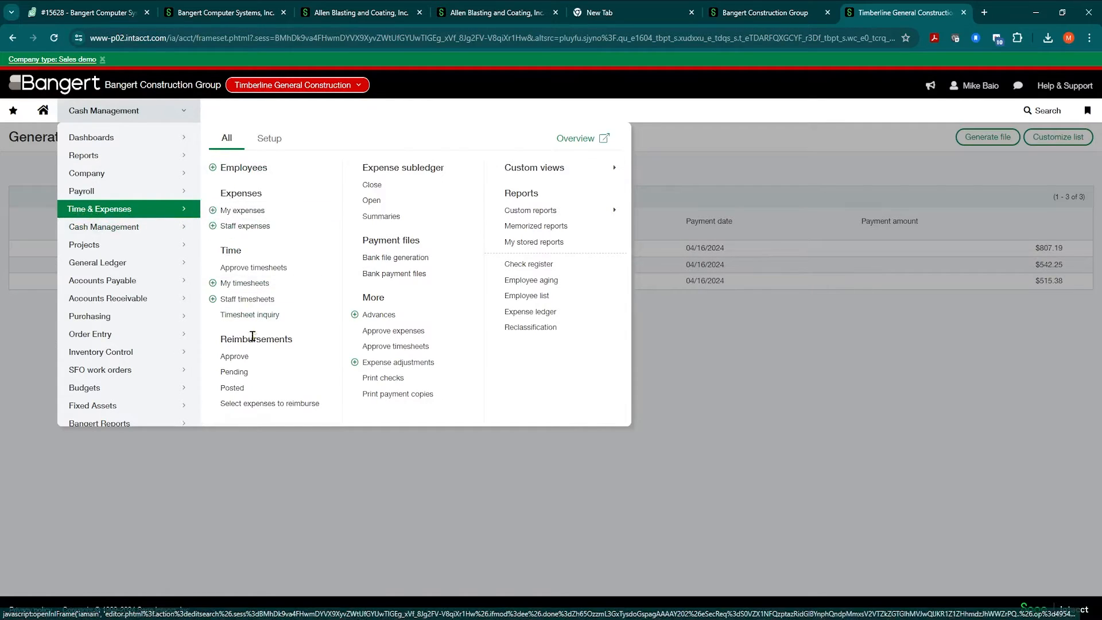
{"action": "left_click", "coordinate": [239, 371]}
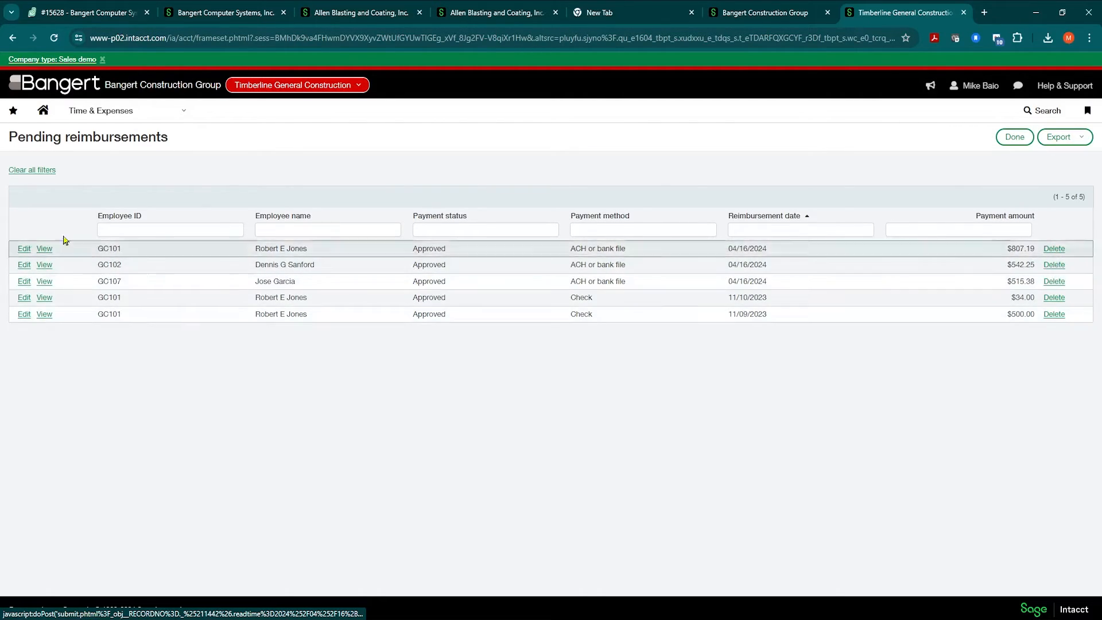
List the expense reports to reimburse, filtered by the payment method ACH or bank file
{"action": "left_click", "coordinate": [149, 112]}
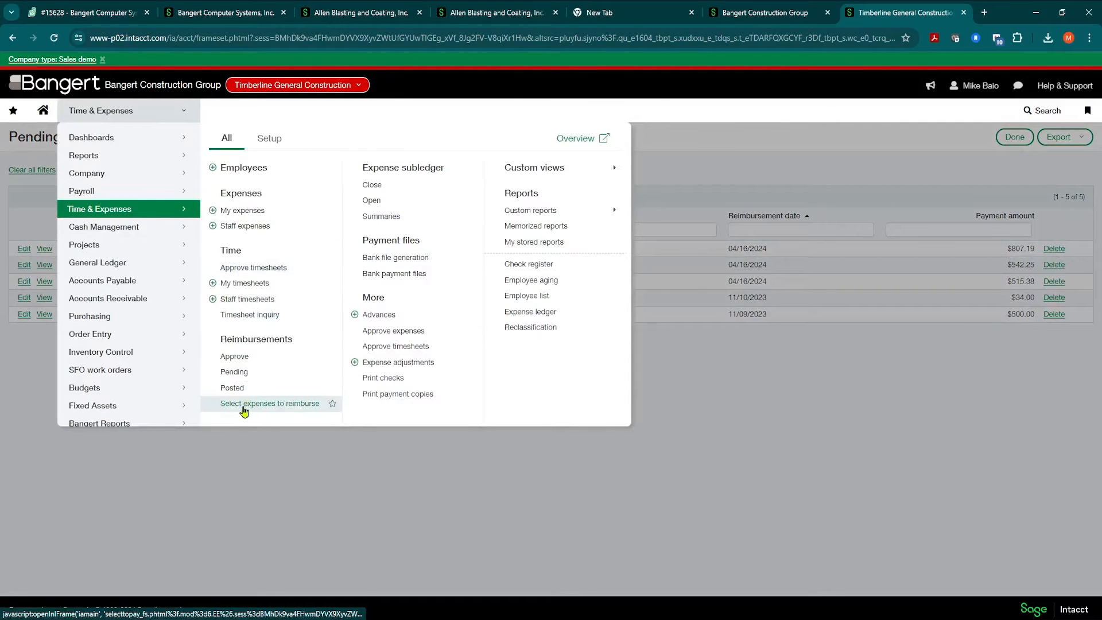
{"action": "left_click", "coordinate": [272, 409]}
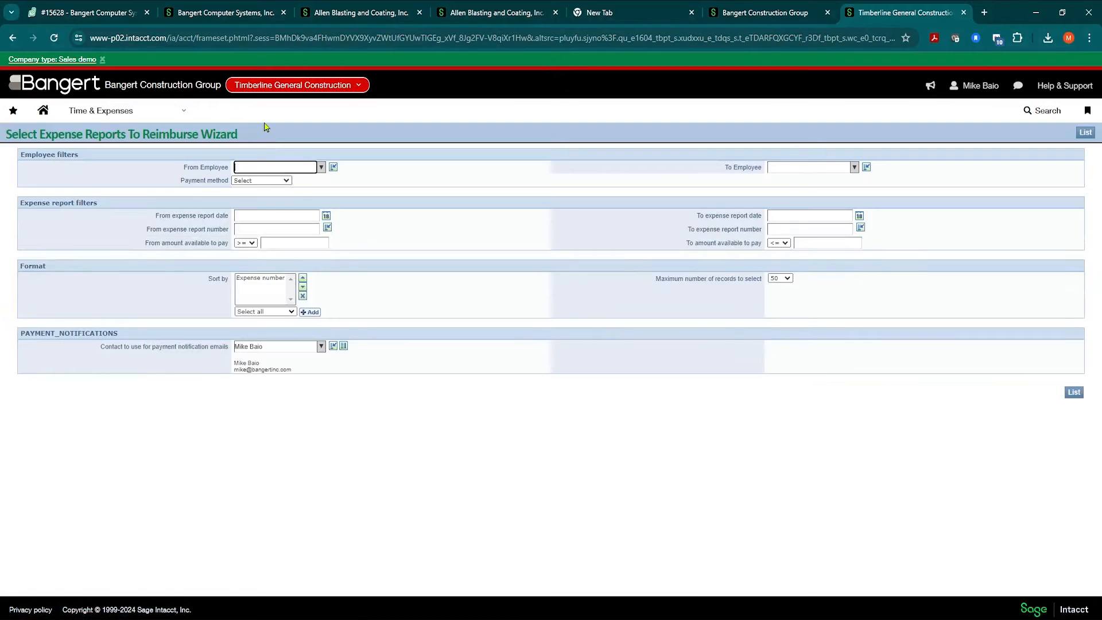
{"action": "left_click", "coordinate": [284, 181]}
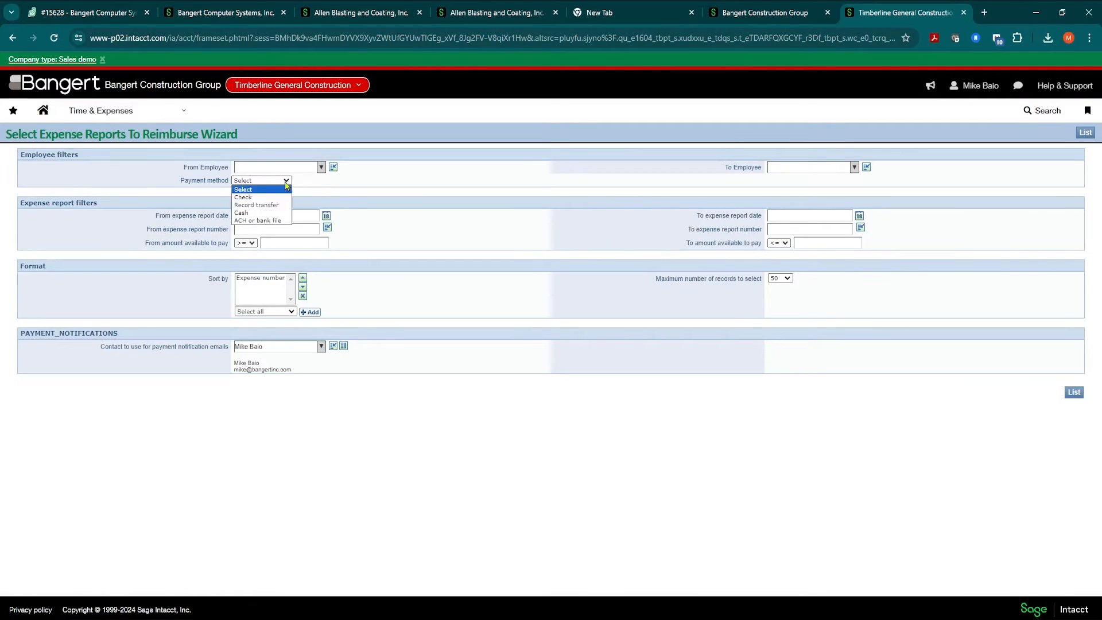
{"action": "left_click", "coordinate": [251, 220]}
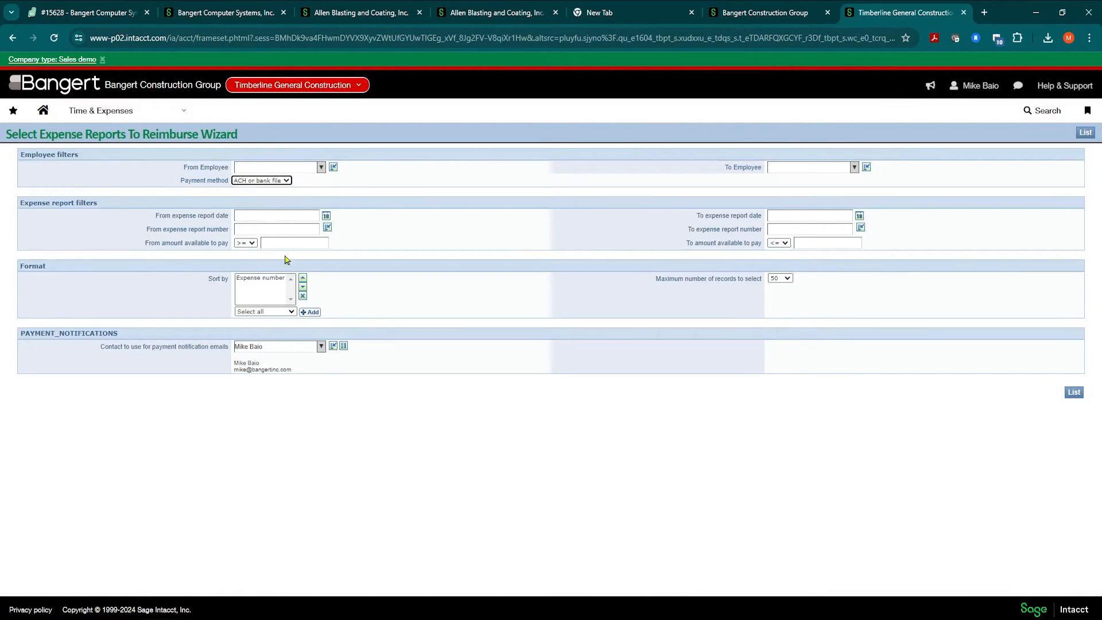
{"action": "left_click", "coordinate": [1073, 393]}
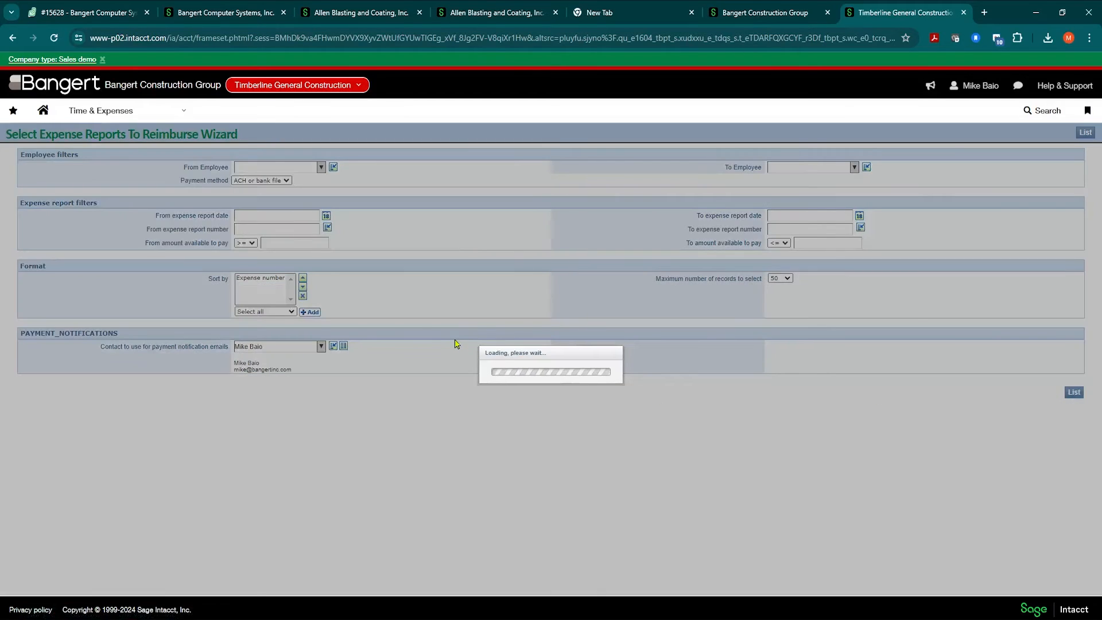
{"action": "scroll", "coordinate": [344, 189], "scroll_direction": "up", "scroll_amount": 2}
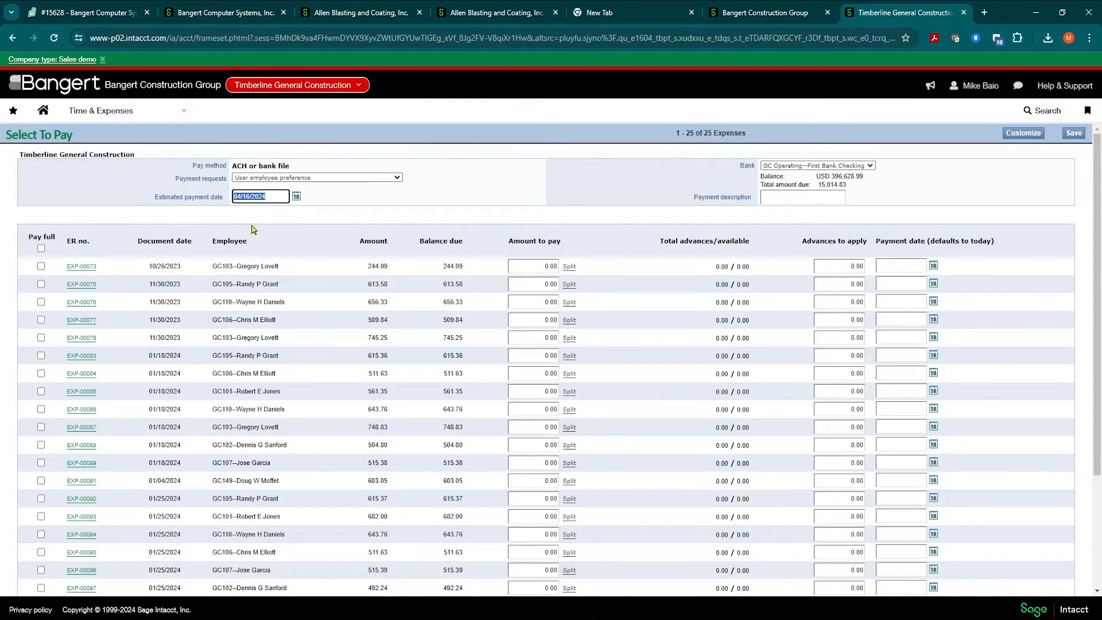
Set the estimated payment date to 04/15/2024, and leave without saving to return to the pending reimbursements
{"action": "left_click", "coordinate": [250, 195]}
{"action": "left_click", "coordinate": [343, 197]}
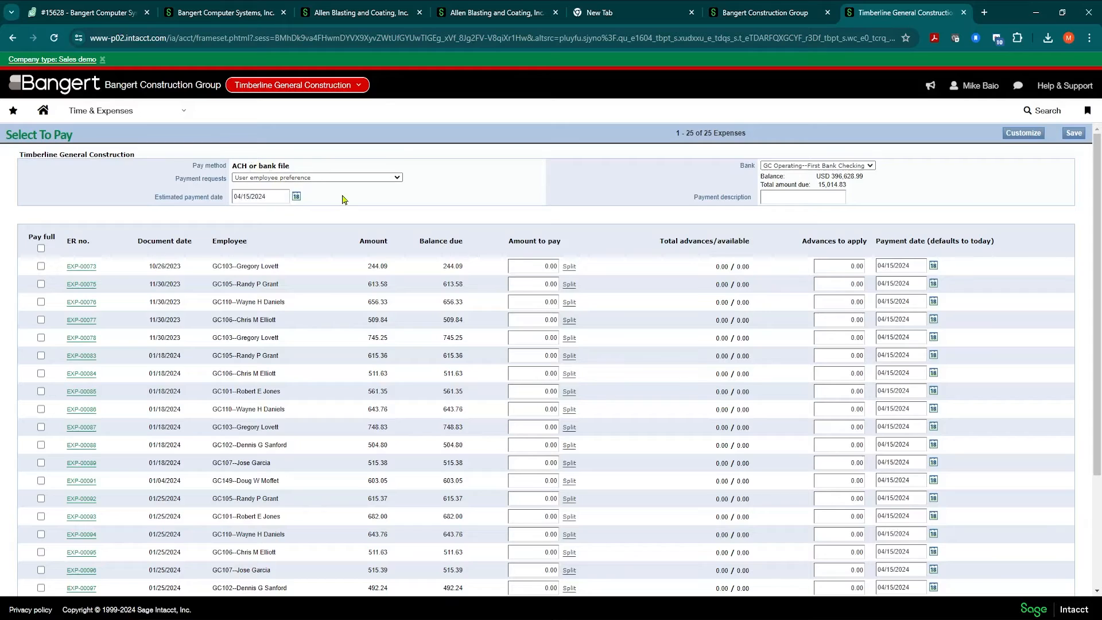
{"action": "left_click", "coordinate": [255, 197]}
{"action": "left_click", "coordinate": [189, 114]}
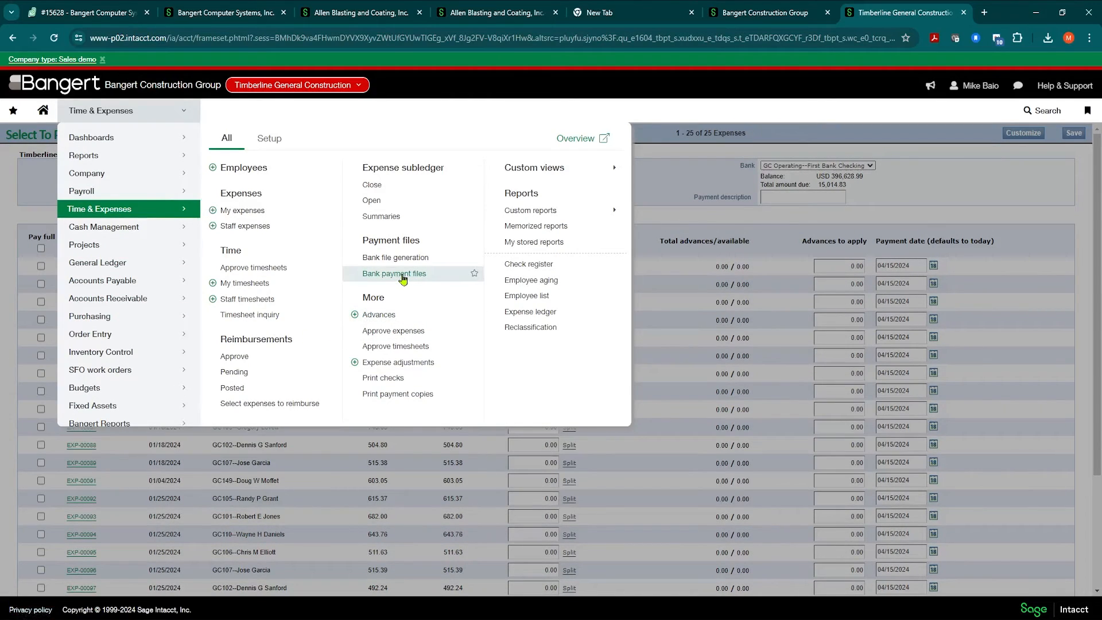
{"action": "left_click", "coordinate": [234, 372]}
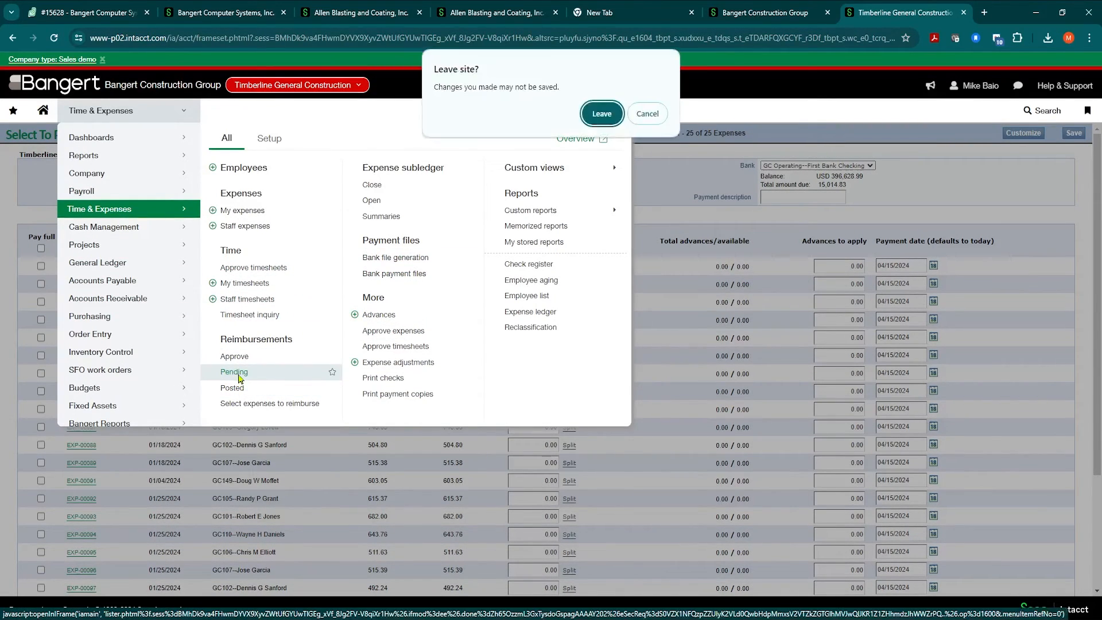
{"action": "left_click", "coordinate": [584, 121]}
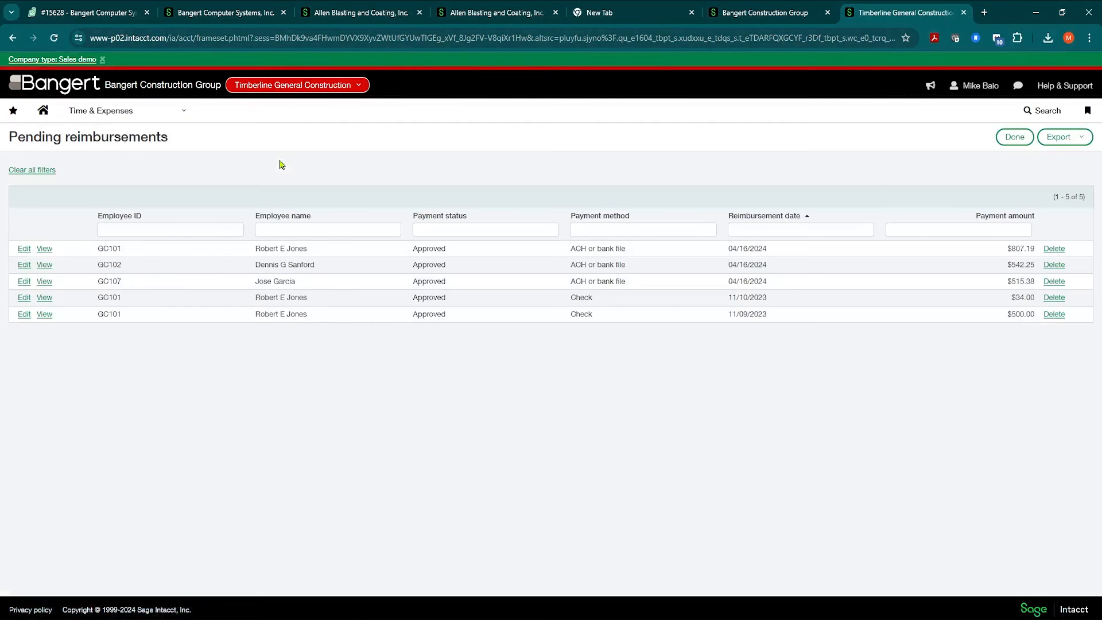
Set the payment date of the $807.19 pending ACH reimbursement to 04/15/2024, save it and check its date in the list
{"action": "left_click", "coordinate": [24, 250]}
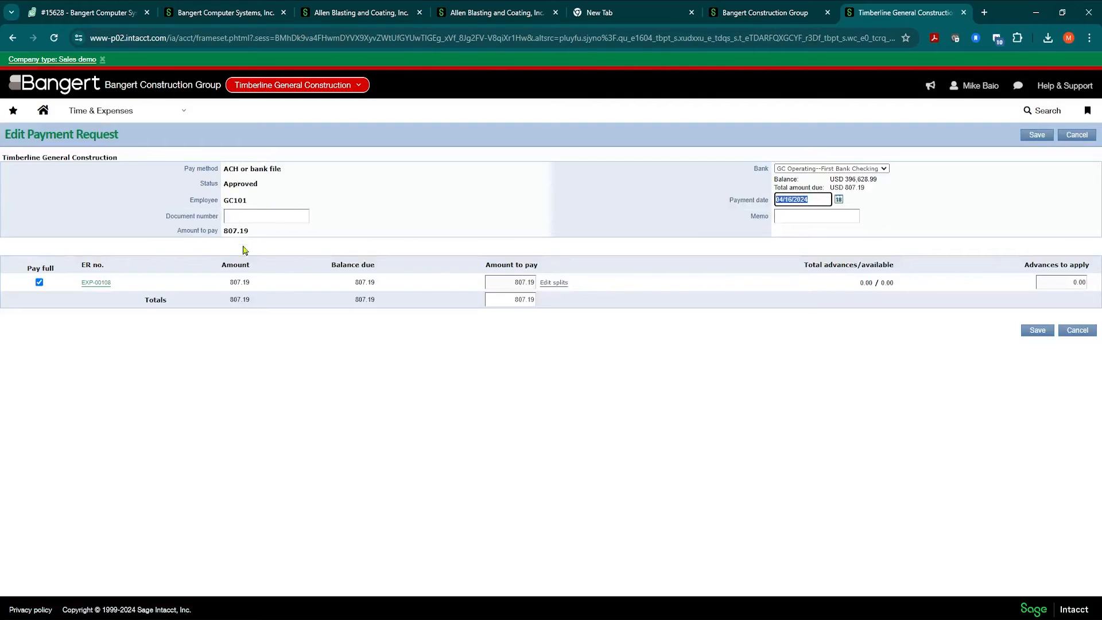
{"action": "left_click", "coordinate": [838, 199]}
{"action": "left_click", "coordinate": [804, 268]}
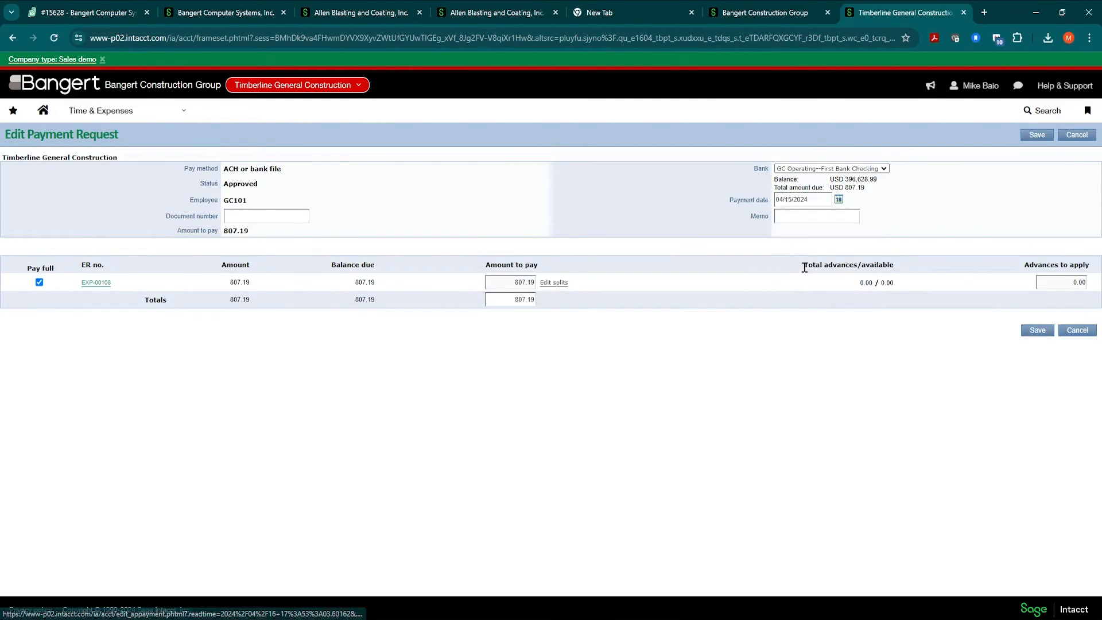
{"action": "left_click", "coordinate": [1038, 331]}
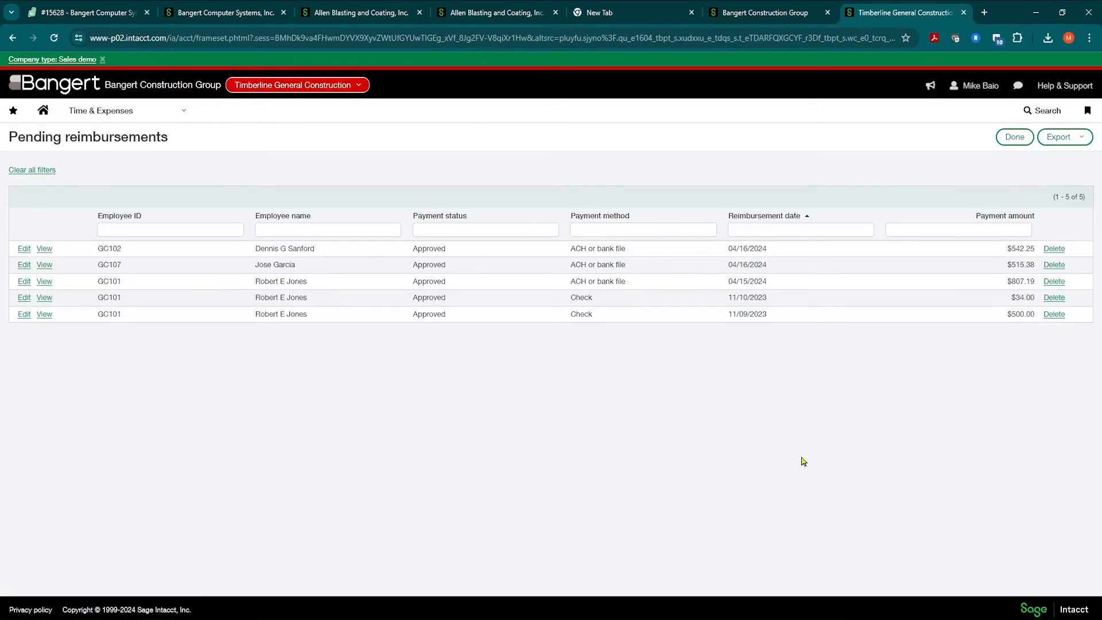
{"action": "left_click_drag", "start_coordinate": [725, 282], "coordinate": [781, 278]}
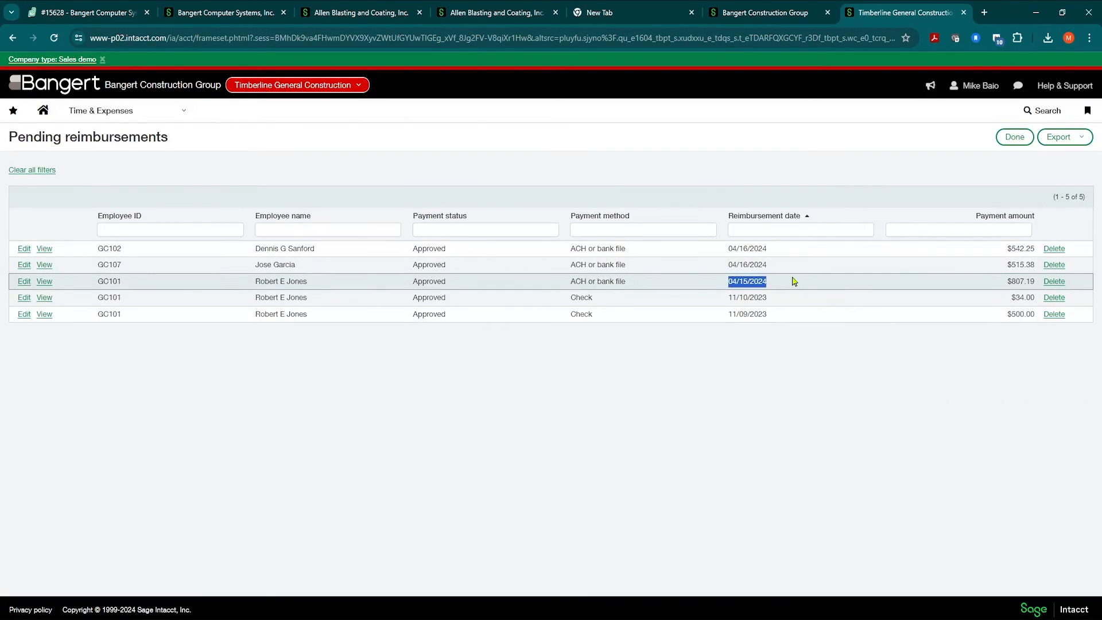
Set the payment date of the $515.38 pending ACH reimbursement to 04/15/2024 and save it
{"action": "left_click", "coordinate": [24, 265]}
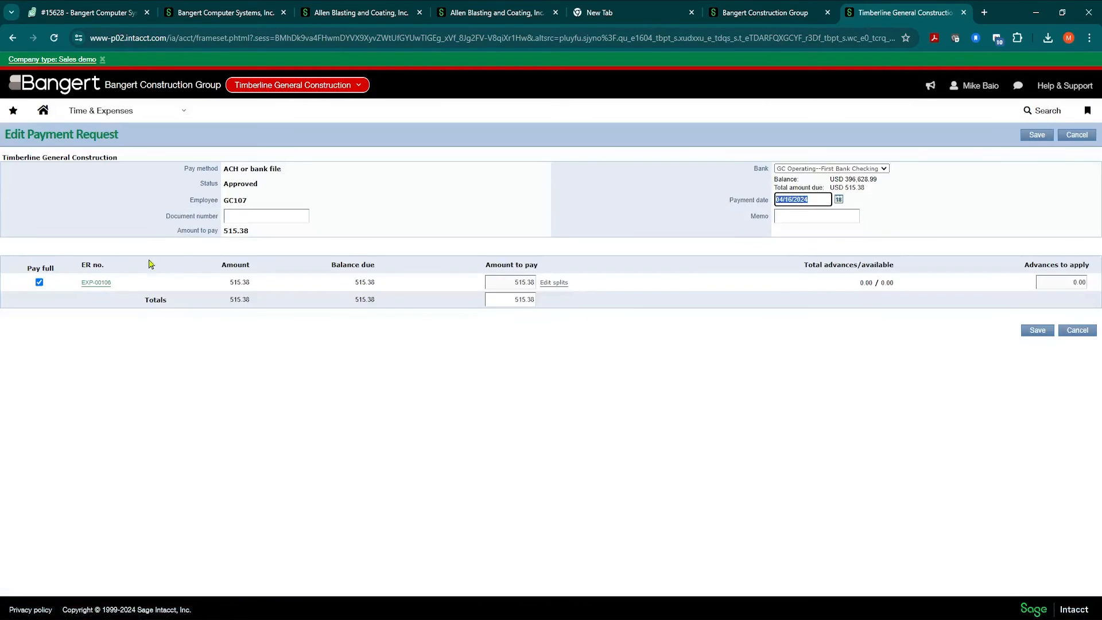
{"action": "left_click", "coordinate": [837, 201]}
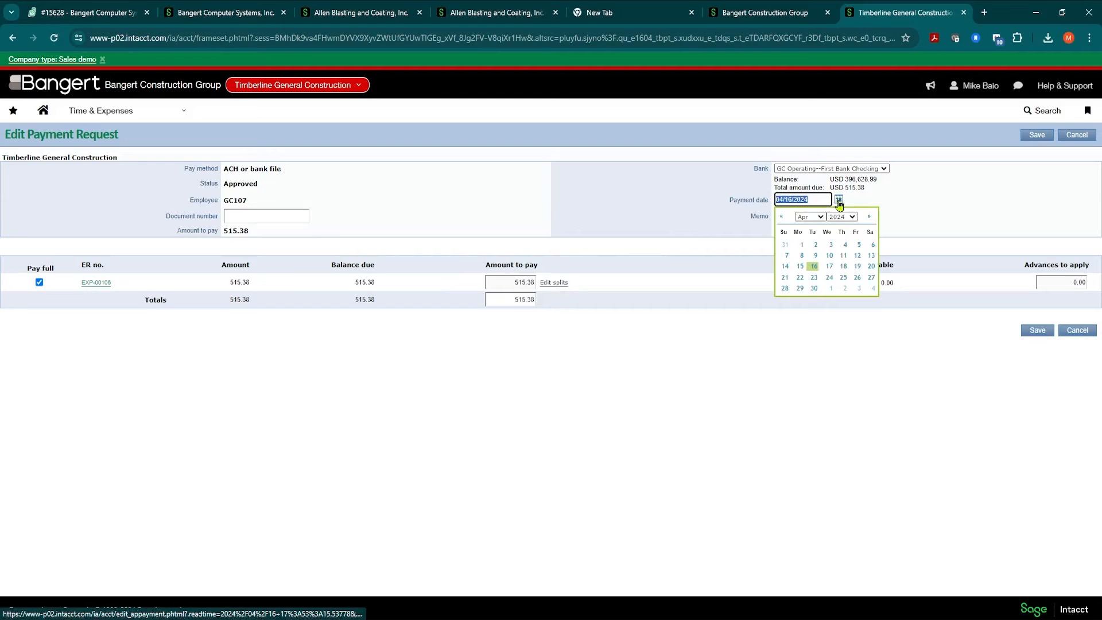
{"action": "left_click", "coordinate": [802, 270]}
{"action": "left_click", "coordinate": [1033, 332]}
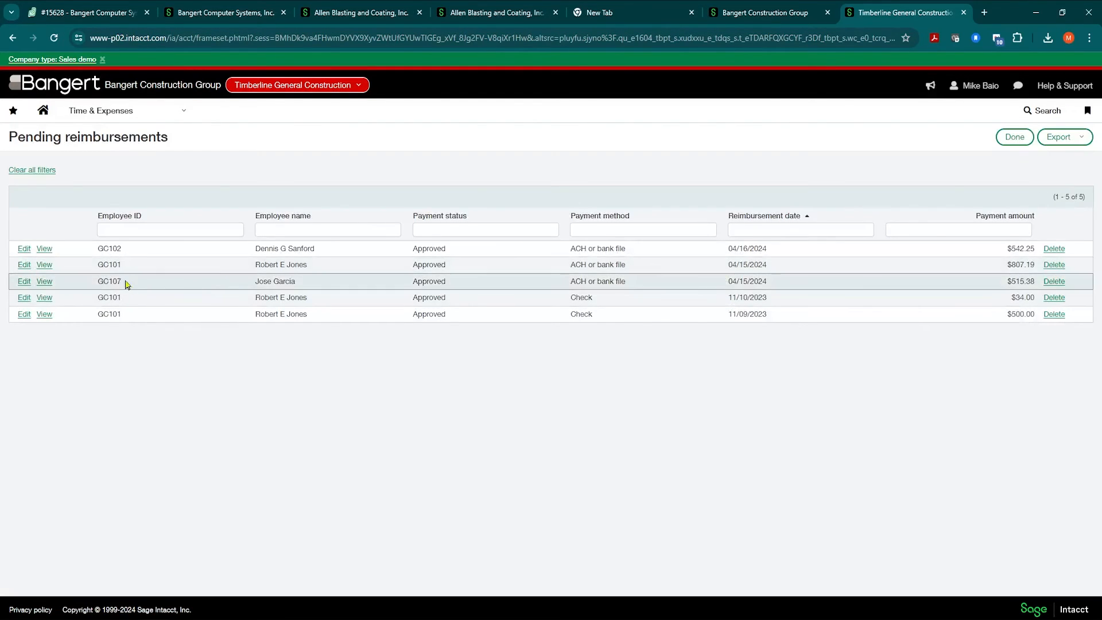
Set the payment date of the $542.25 pending ACH reimbursement to 04/15/2024 and save it
{"action": "left_click", "coordinate": [21, 254]}
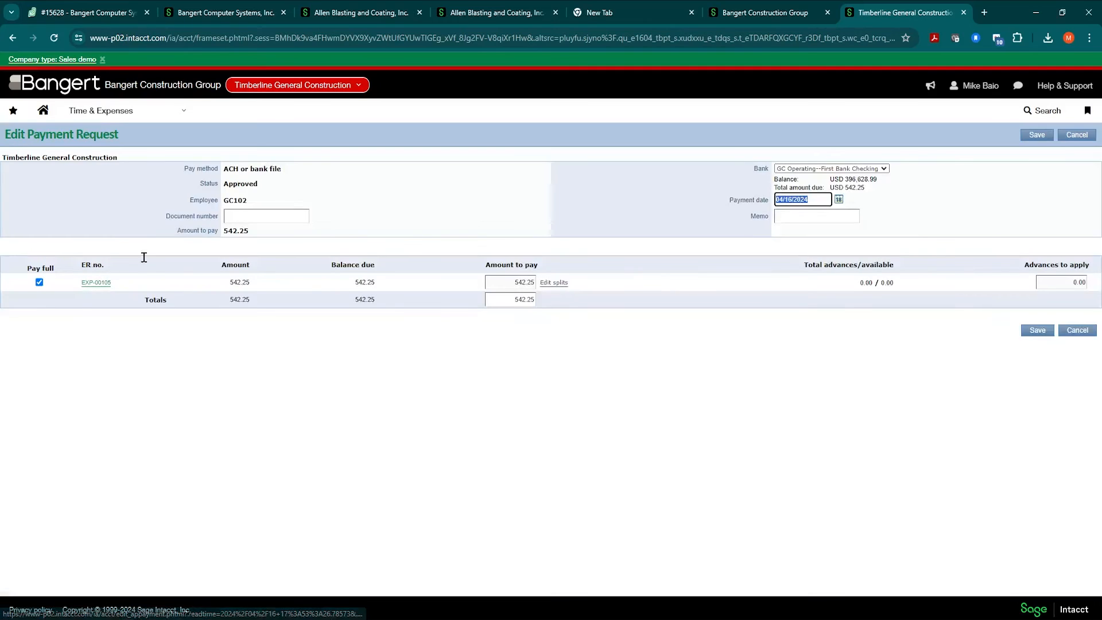
{"action": "left_click", "coordinate": [839, 199]}
{"action": "left_click", "coordinate": [800, 267]}
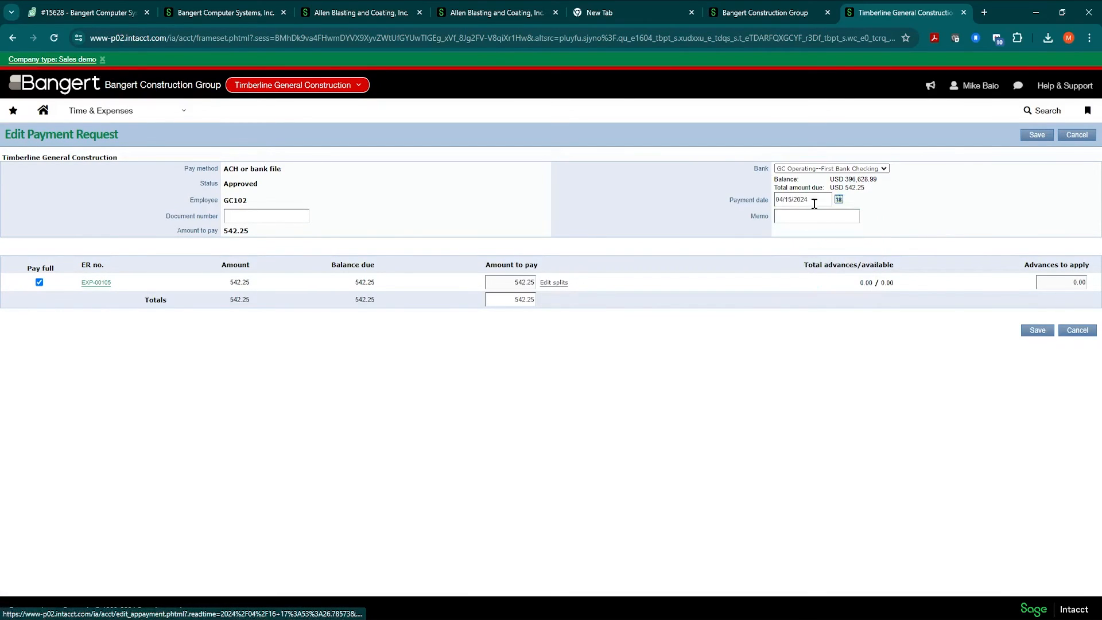
{"action": "left_click", "coordinate": [1040, 331]}
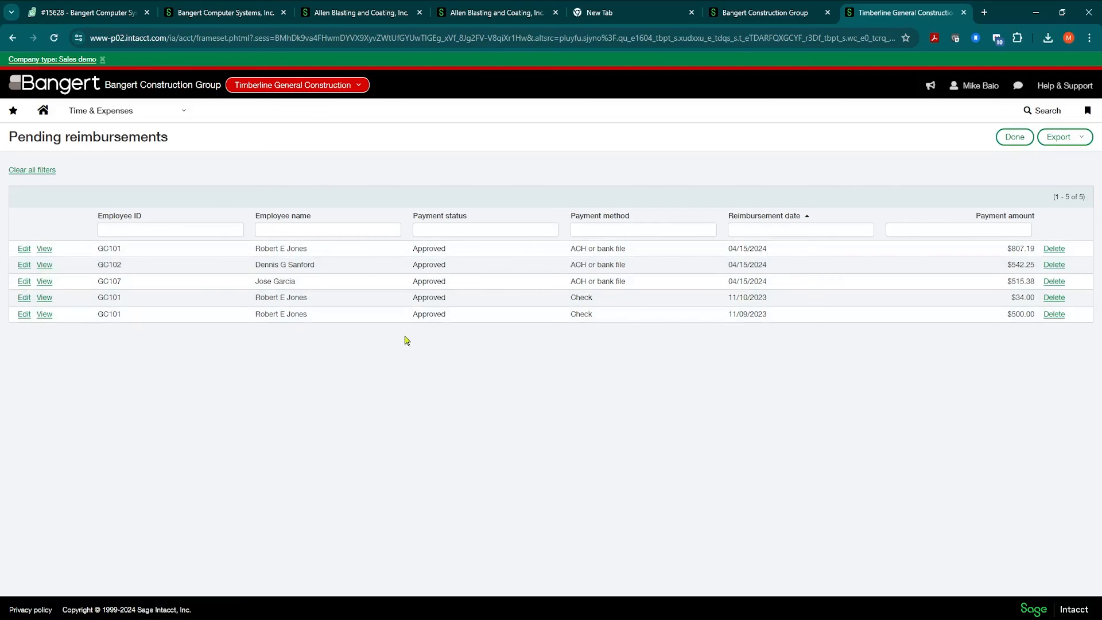
Generate a new ACH file in Cash Management with all the listed payments selected
{"action": "left_click", "coordinate": [182, 114]}
{"action": "left_click", "coordinate": [138, 232]}
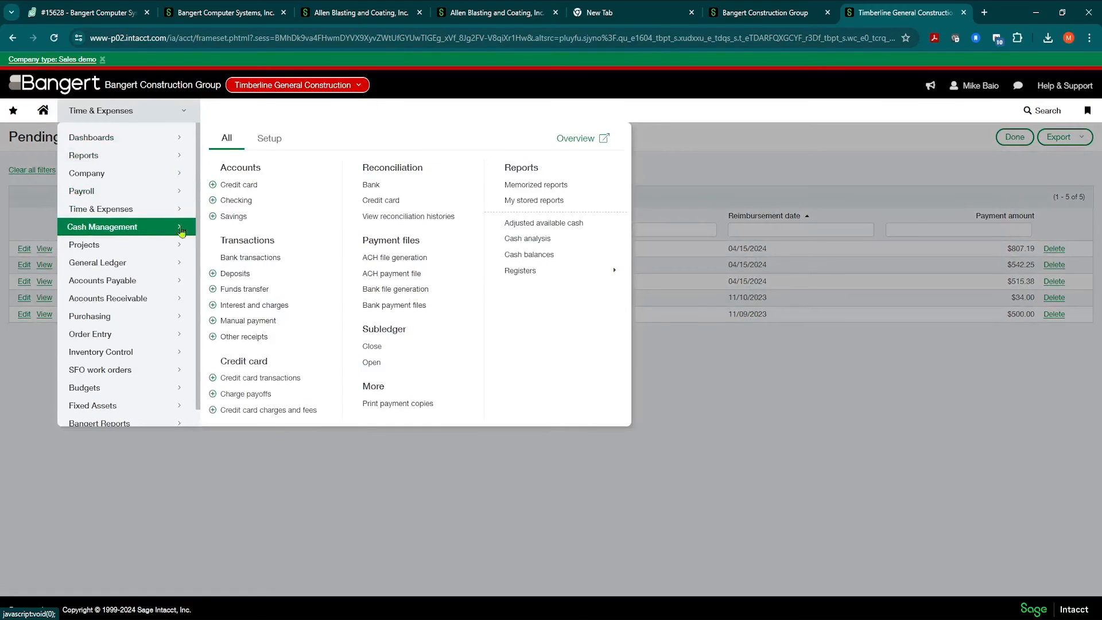
{"action": "left_click", "coordinate": [393, 262]}
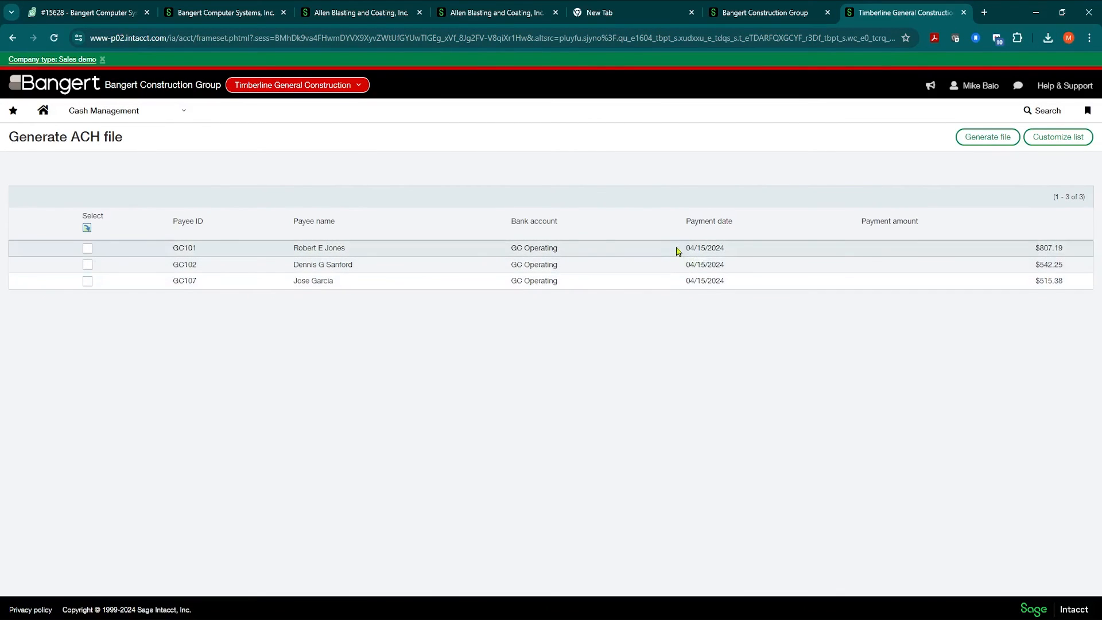
{"action": "left_click", "coordinate": [87, 228]}
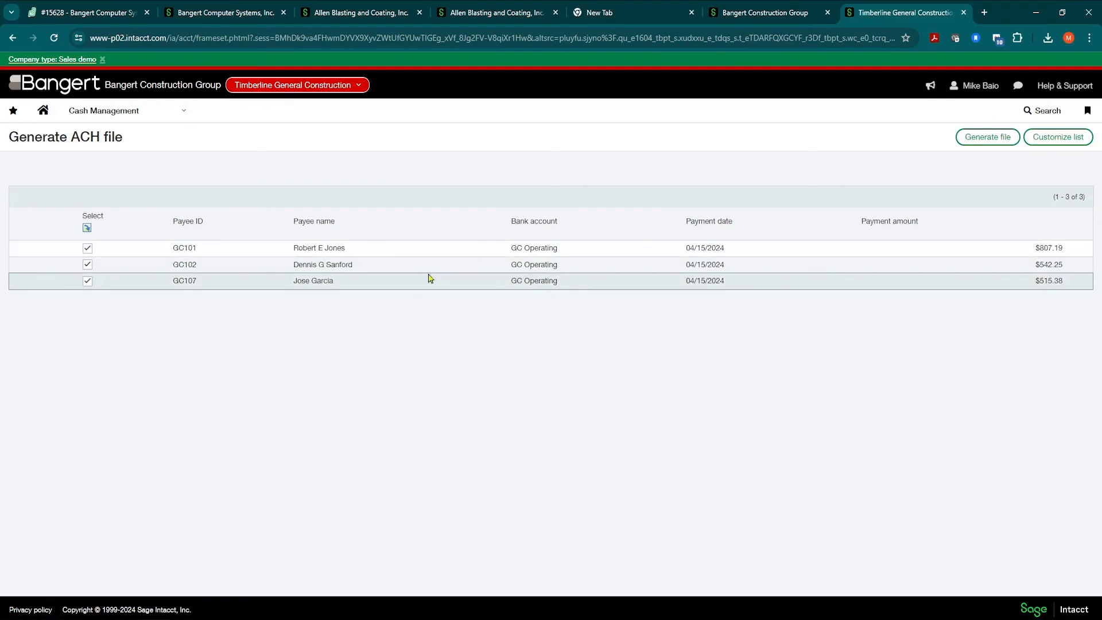
{"action": "left_click", "coordinate": [975, 143]}
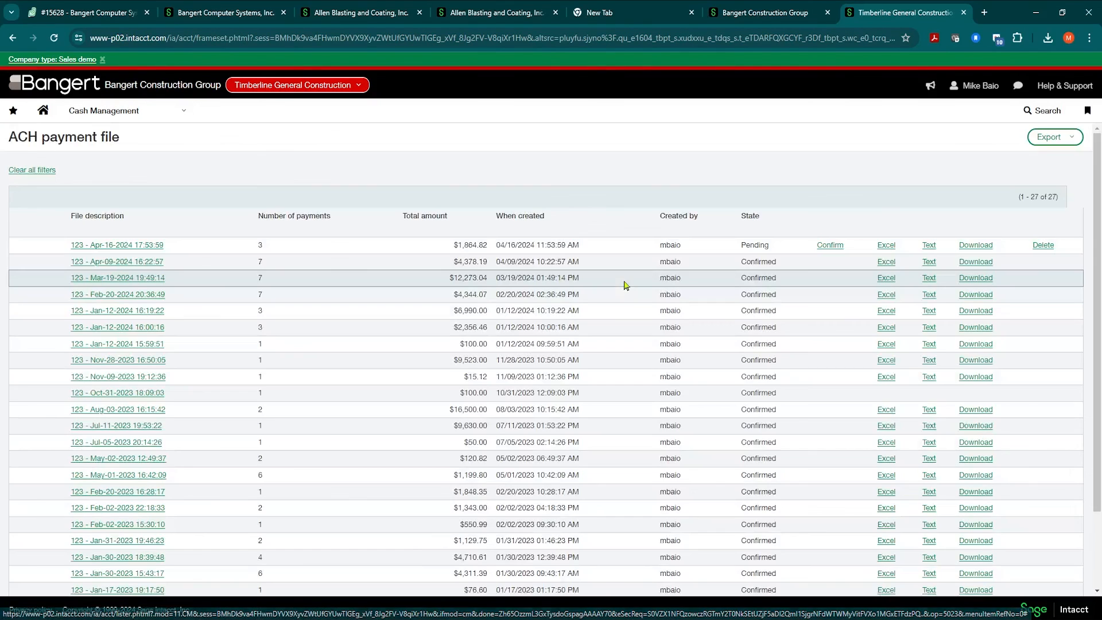